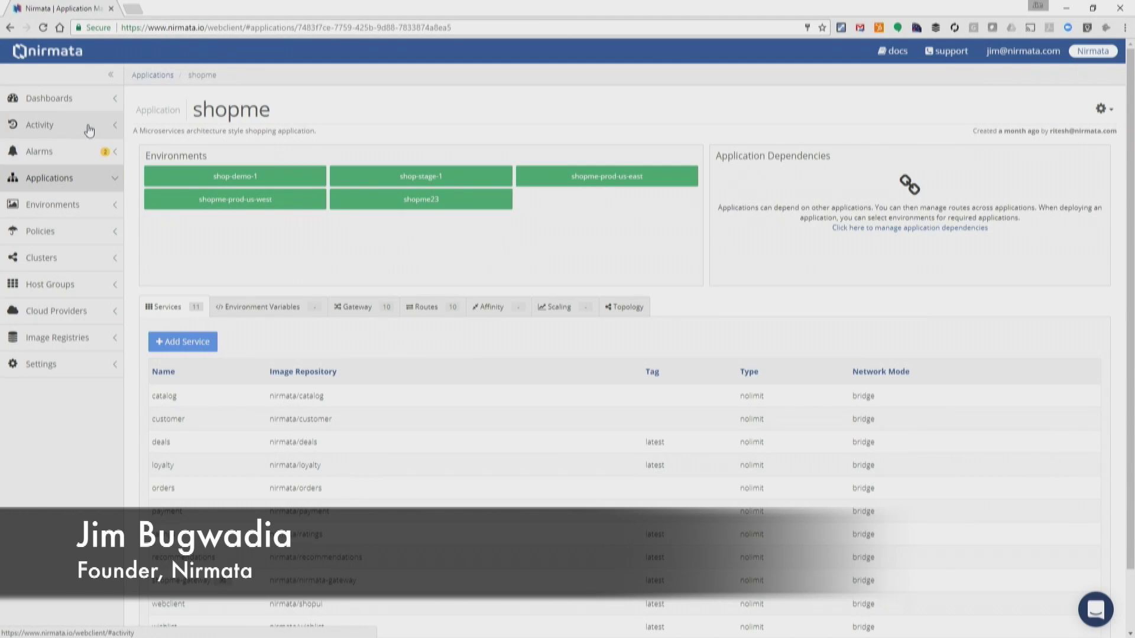
Step: Open the shopme-k8s Kubernetes application from the applications list and review its services
click(73, 179)
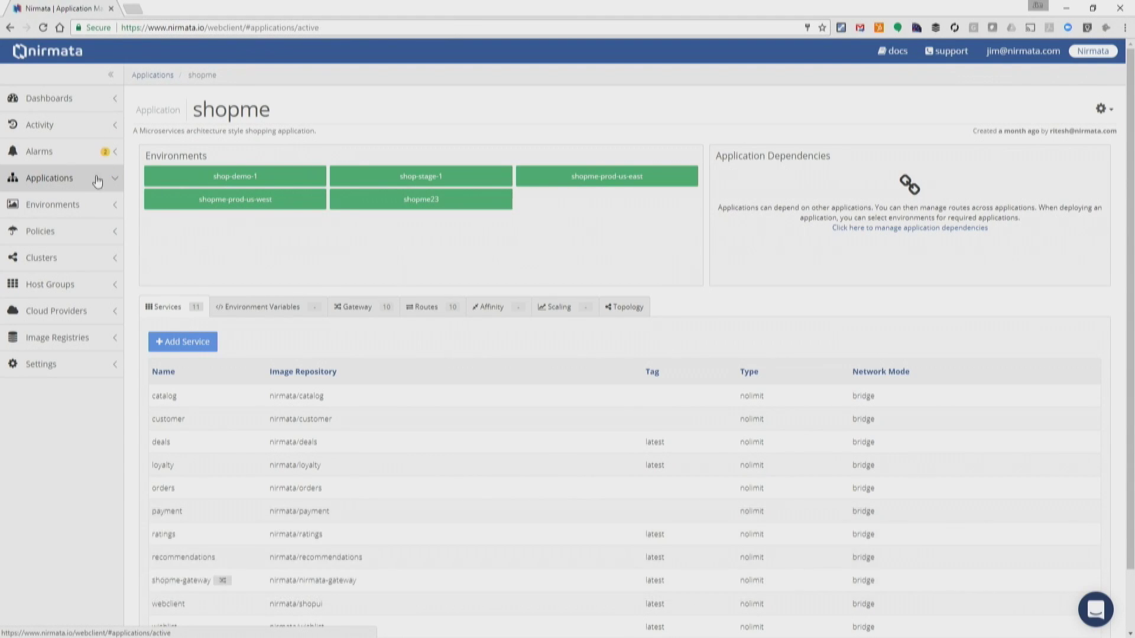
click(261, 328)
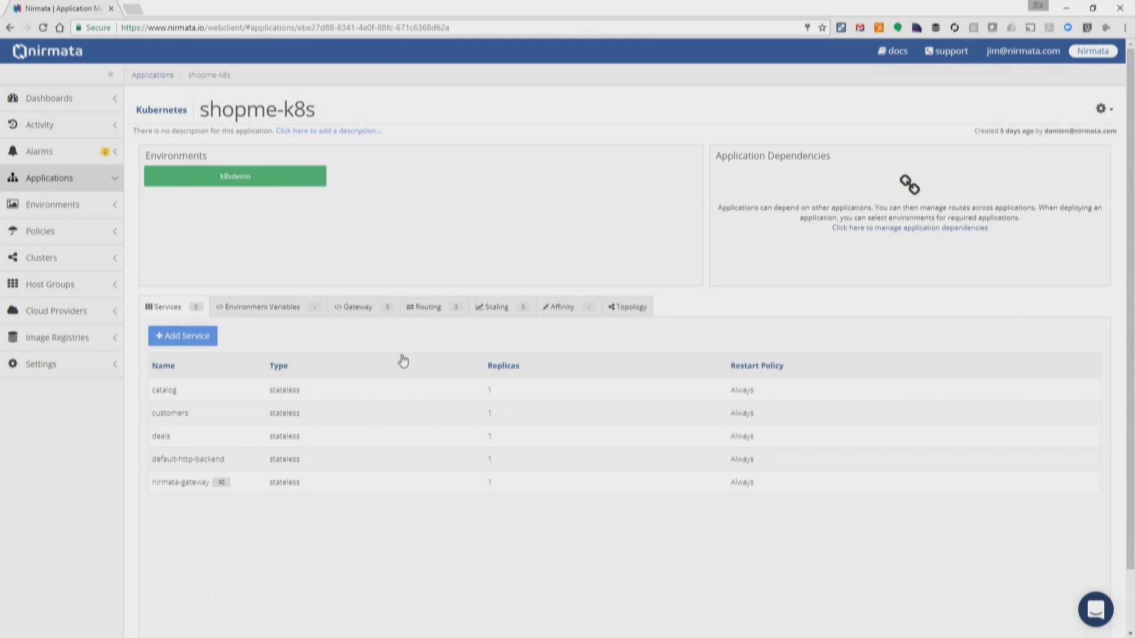
scroll(396, 359, down, 2)
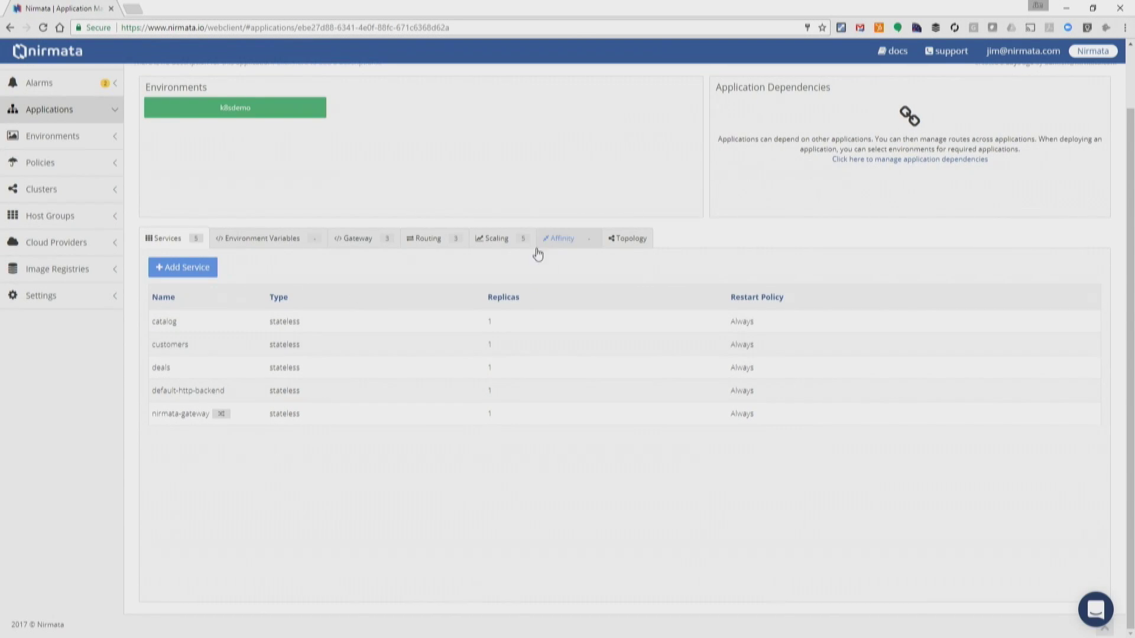
Step: Examine the application's topology with the nirmata-gateway node moved farther from the other services, and view its routing rules
click(618, 242)
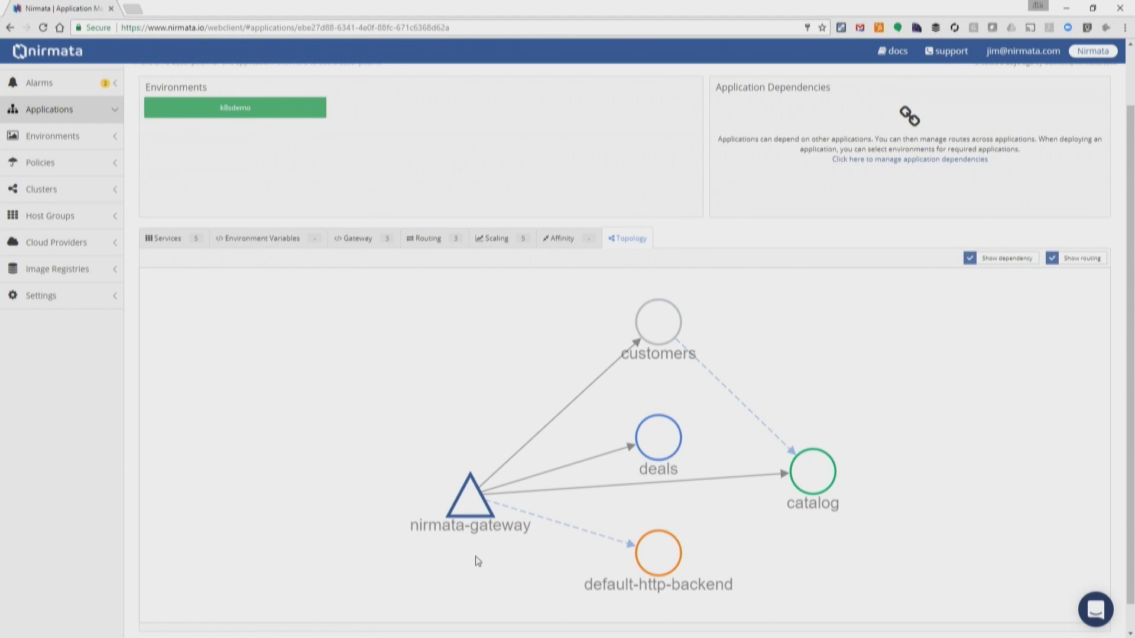
drag(479, 513, 405, 471)
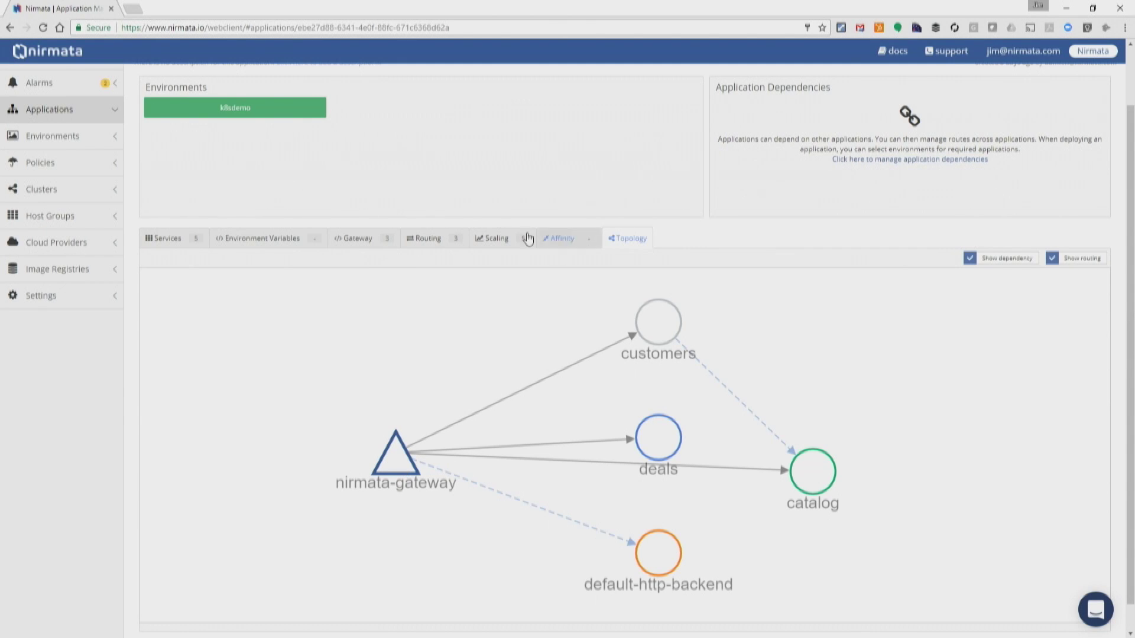
click(437, 241)
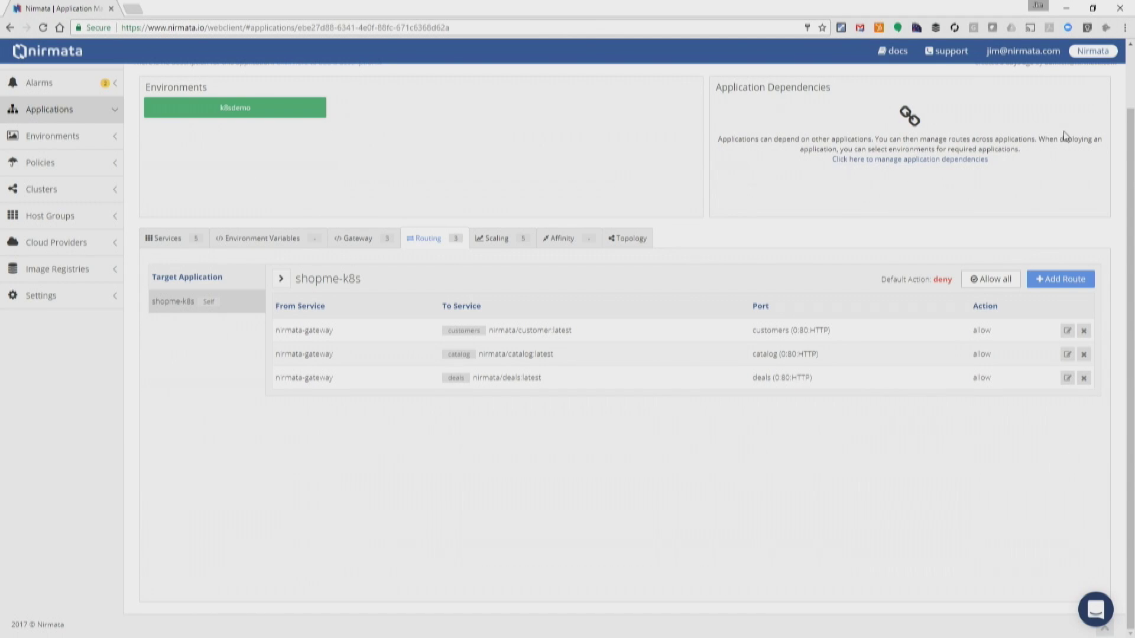
Step: Deploy the shopme-k8s application as a new Kubernetes environment named demok8s with type k8sprod2
scroll(1071, 131, up, 2)
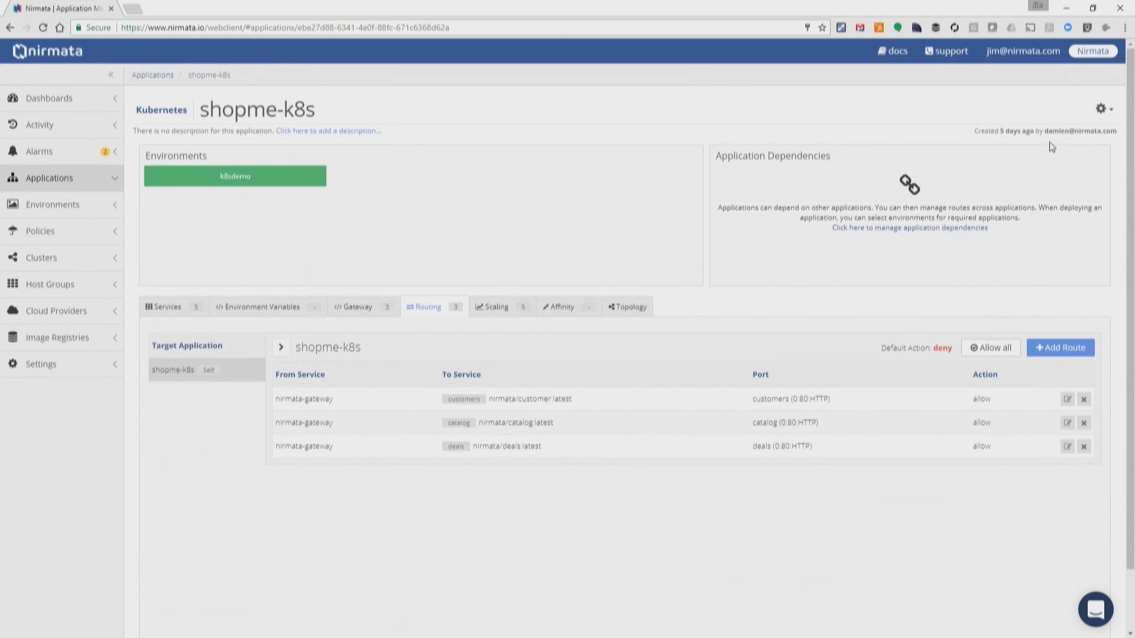
click(1099, 111)
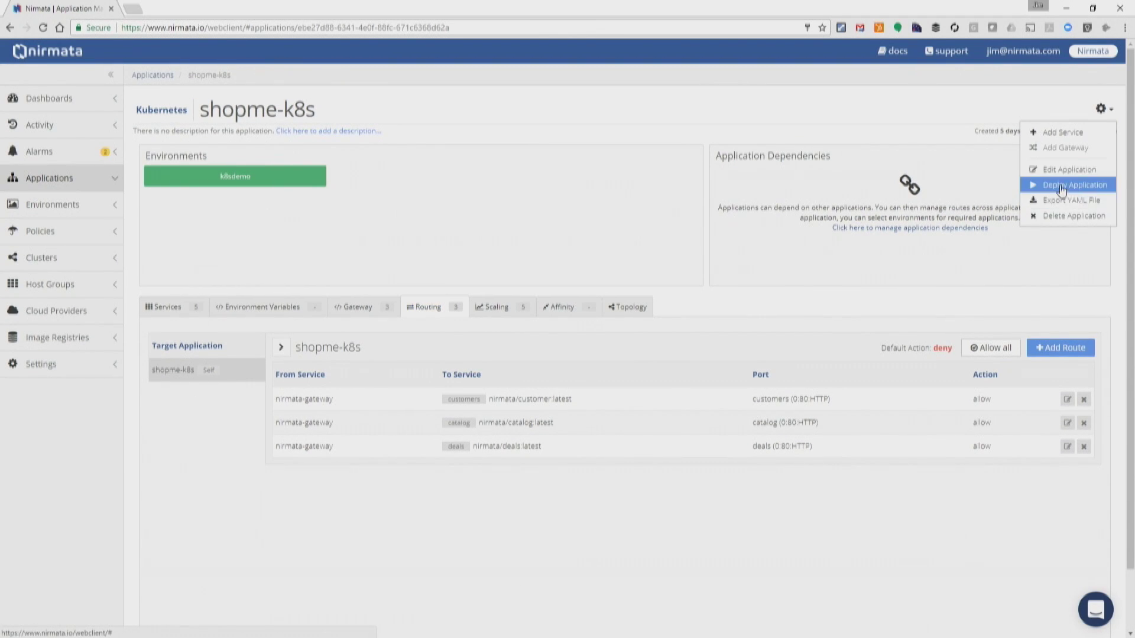
click(1061, 186)
click(516, 144)
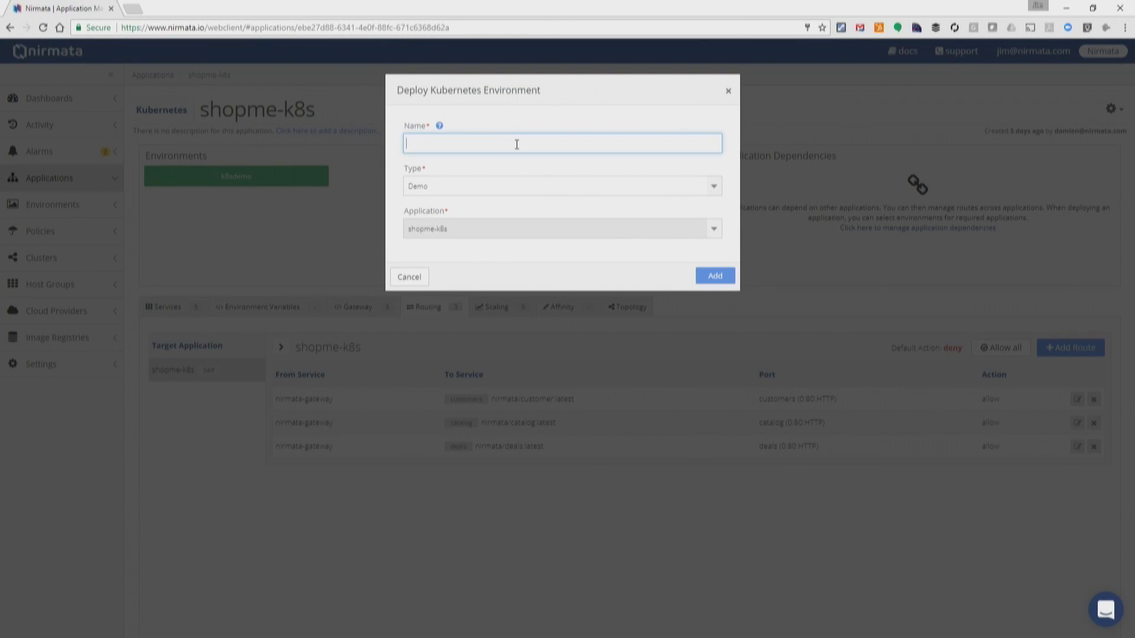
text(demok8s)
click(471, 186)
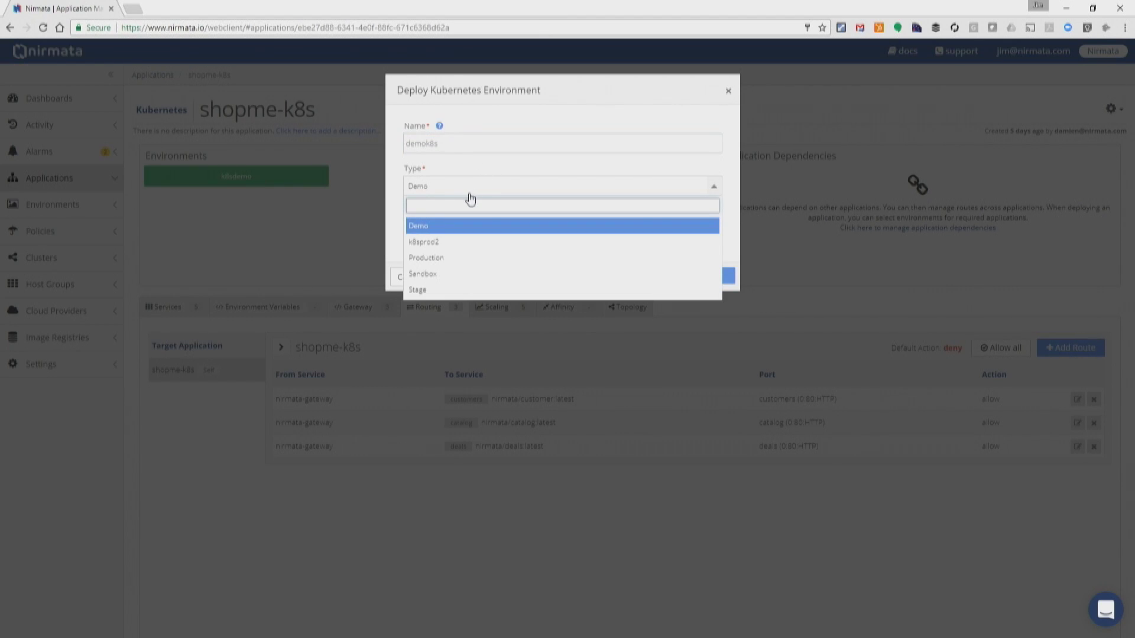
click(421, 242)
click(707, 277)
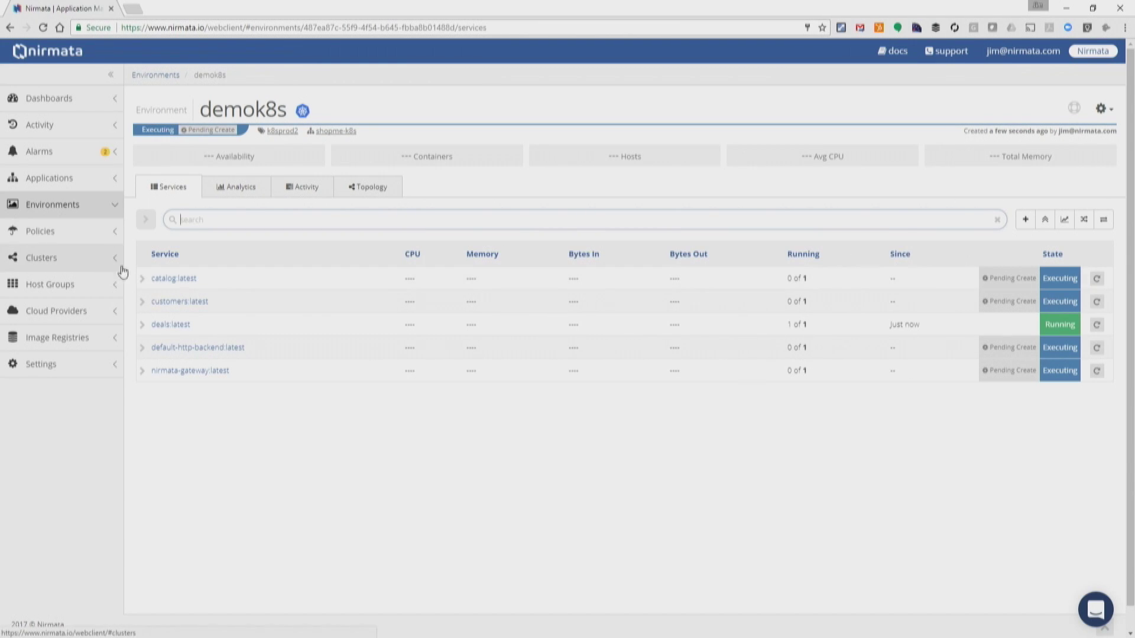
Step: Expand the details of all services in the environment to inspect their pods, and collapse them again
click(149, 224)
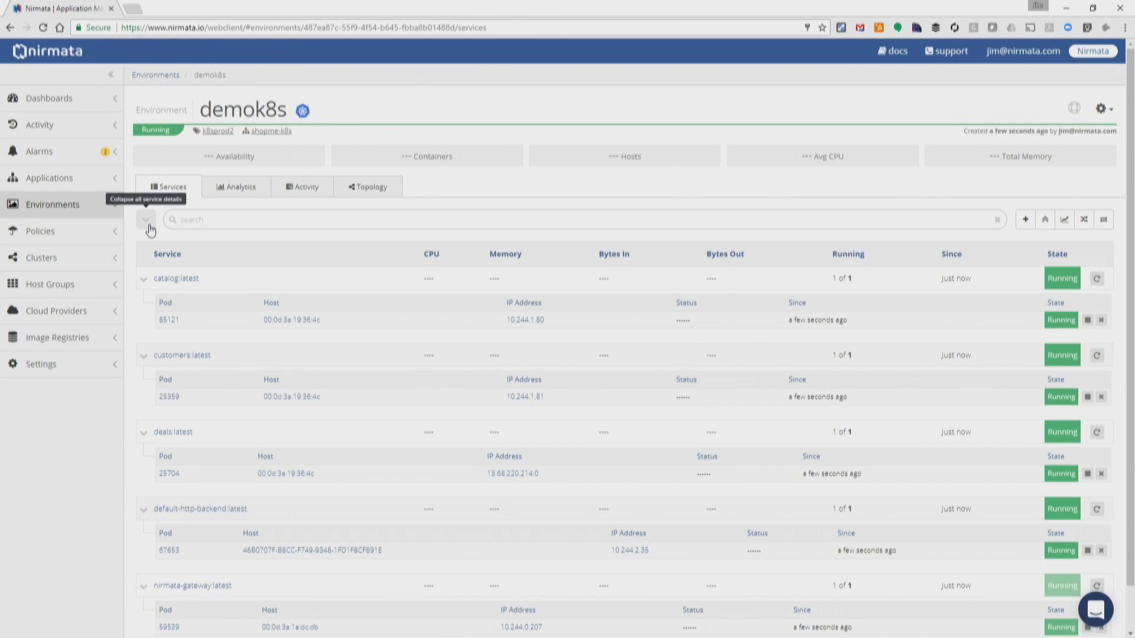
click(149, 225)
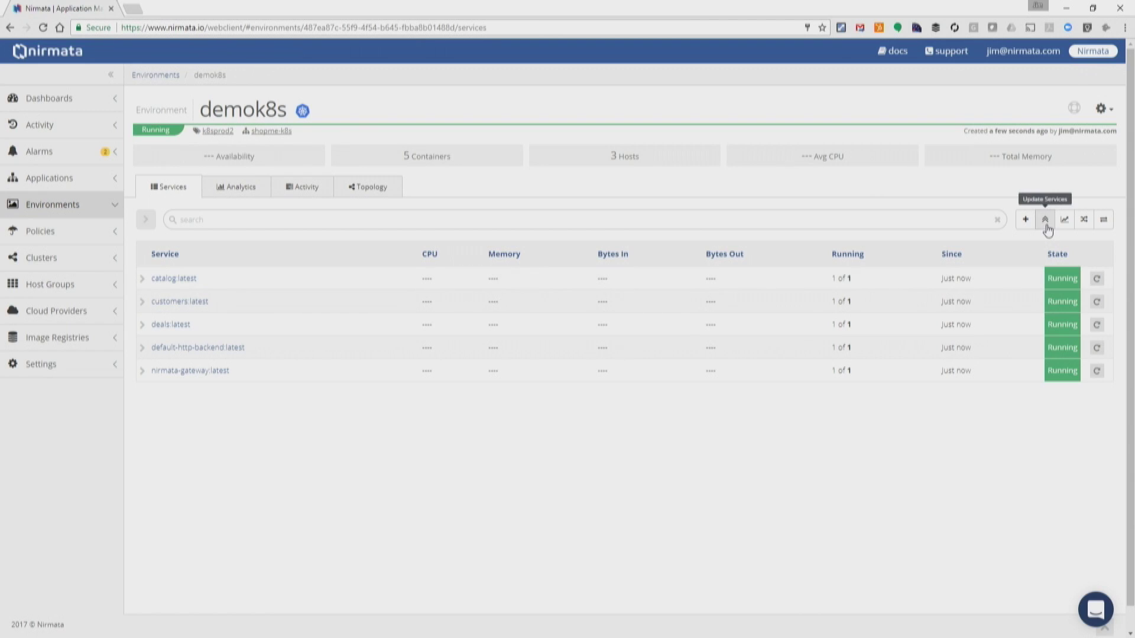
Step: Add a scaling policy item for customers.latest with a desired count of 3, save it, and show that service's pods
click(1064, 219)
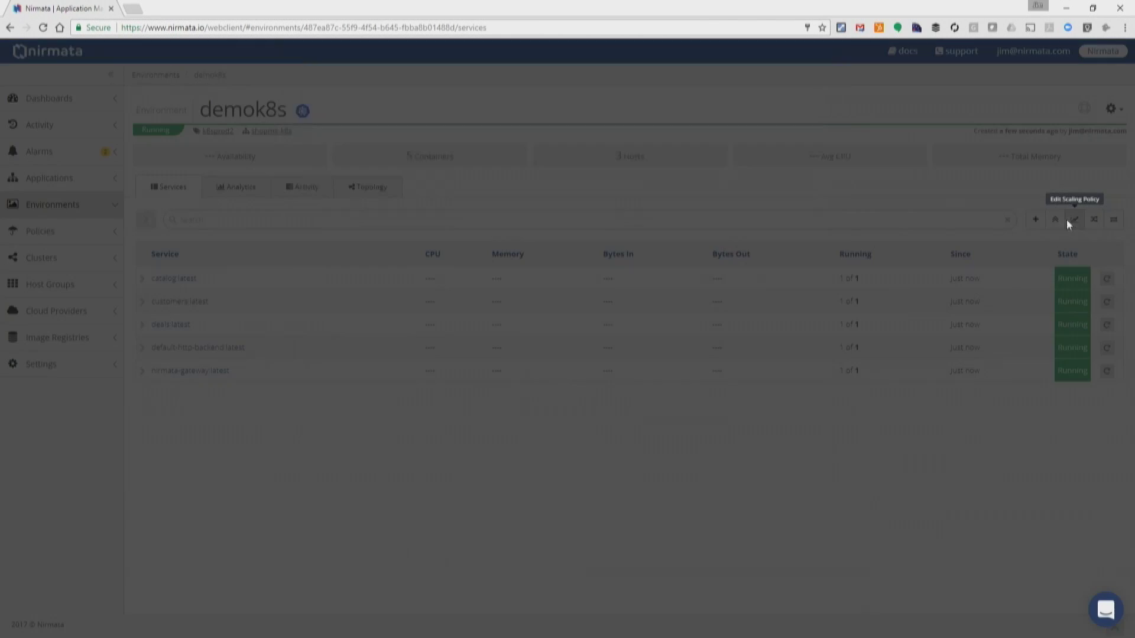
click(602, 188)
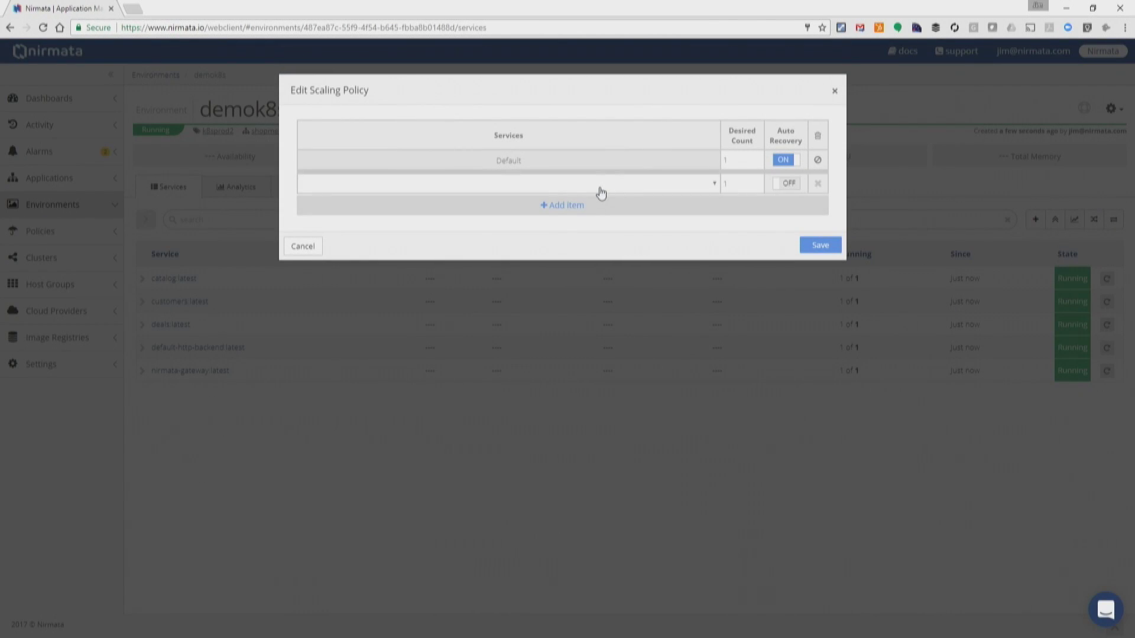
click(467, 186)
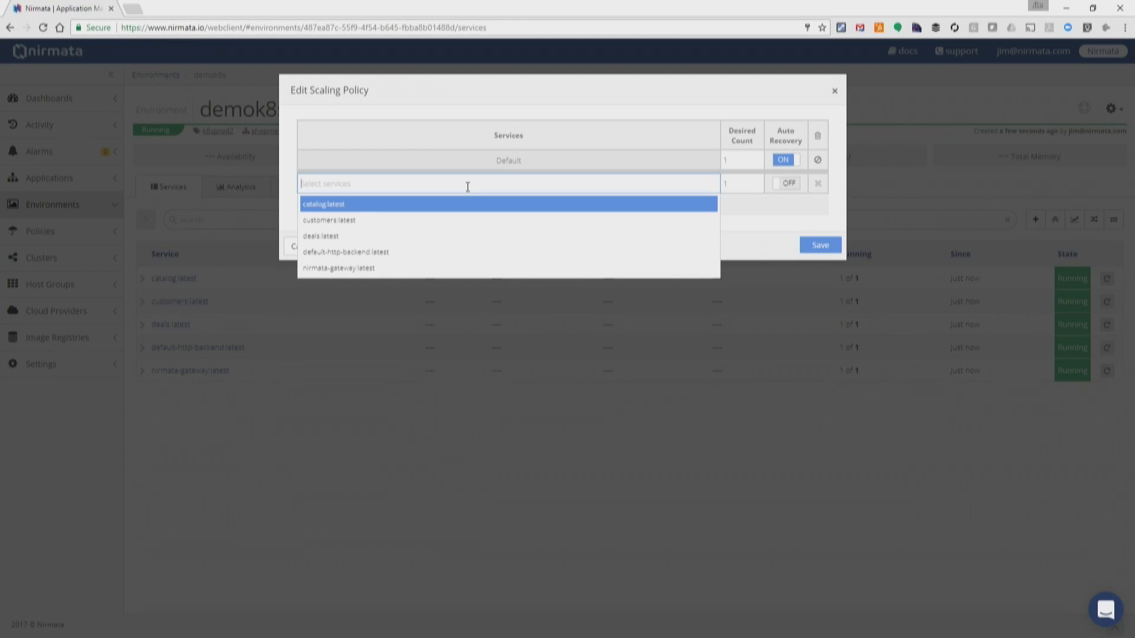
click(423, 224)
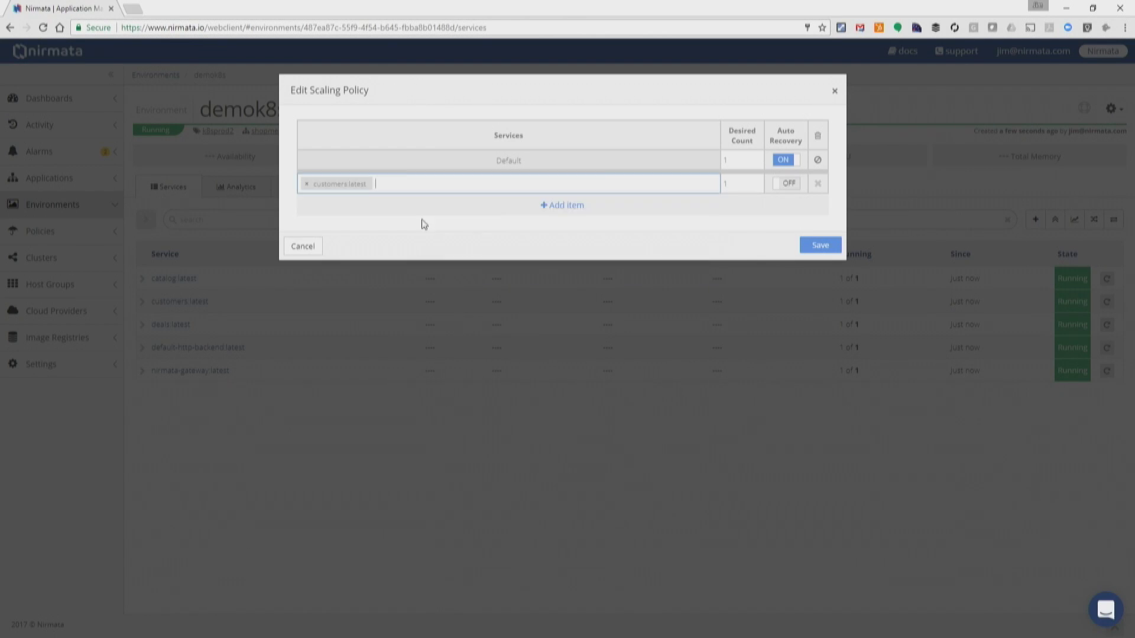
click(758, 181)
click(757, 181)
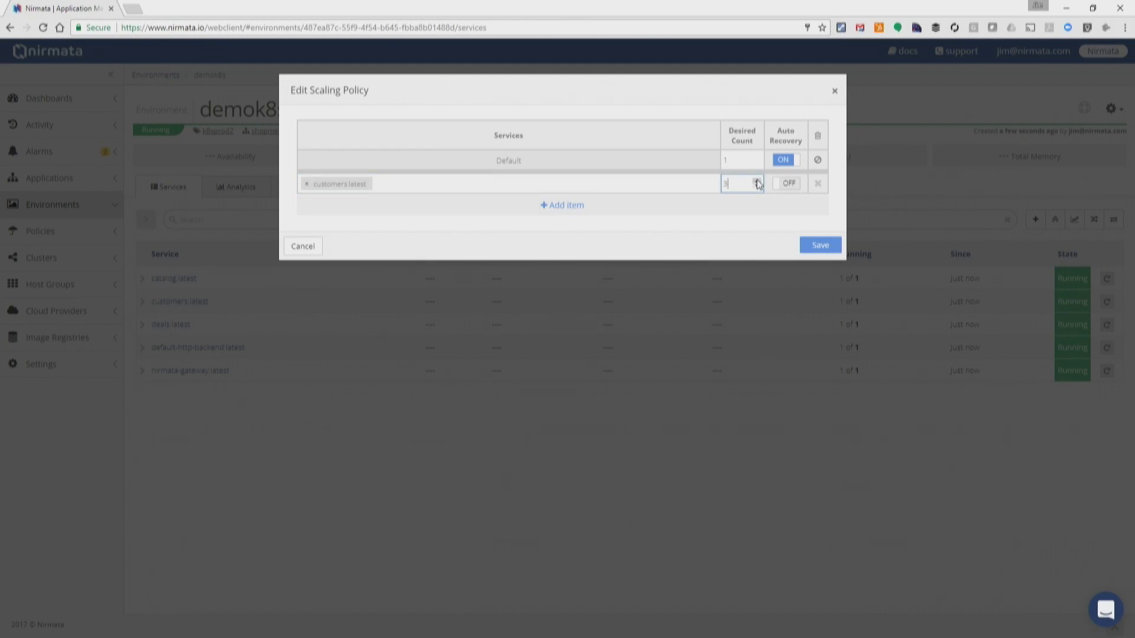
click(818, 245)
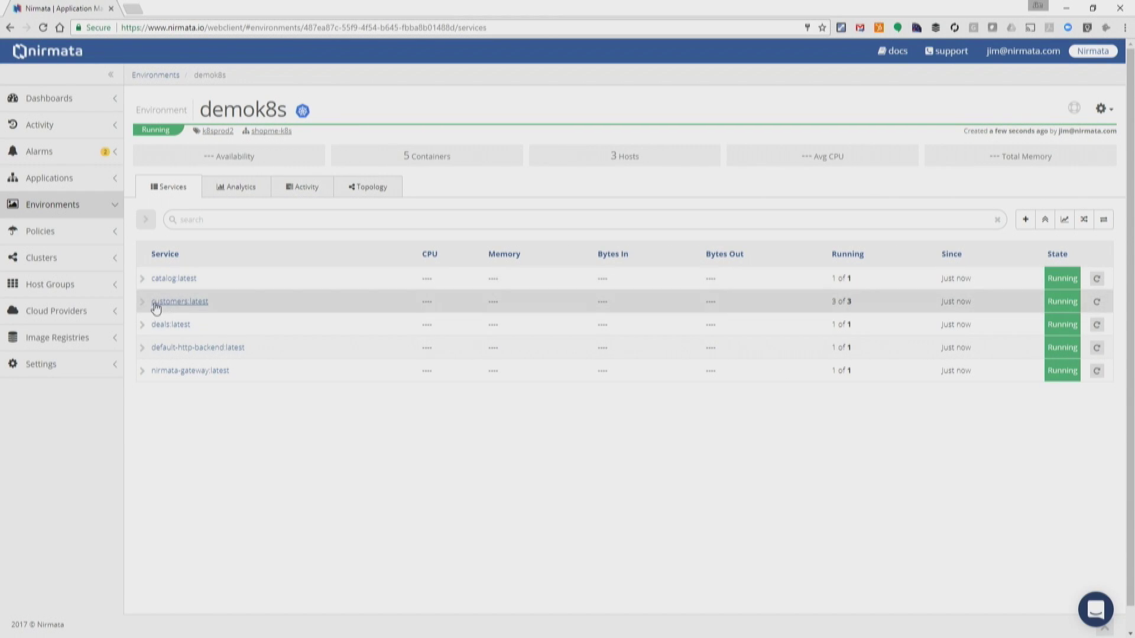
click(142, 302)
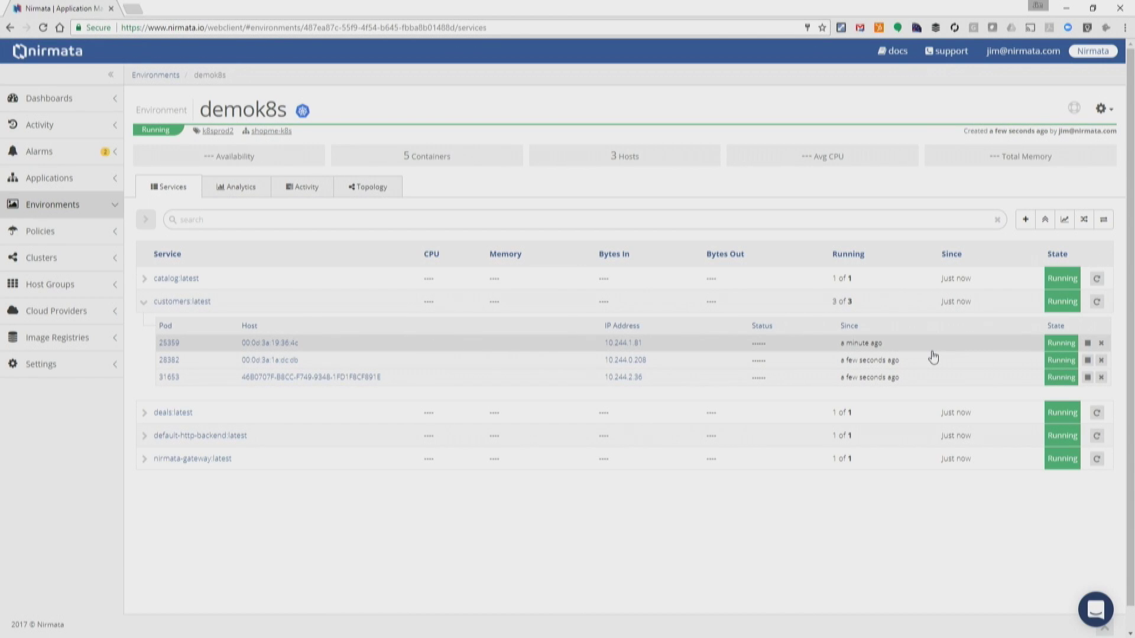
Step: Remove the customers.latest item from the environment's scaling policy and save the policy
click(1063, 225)
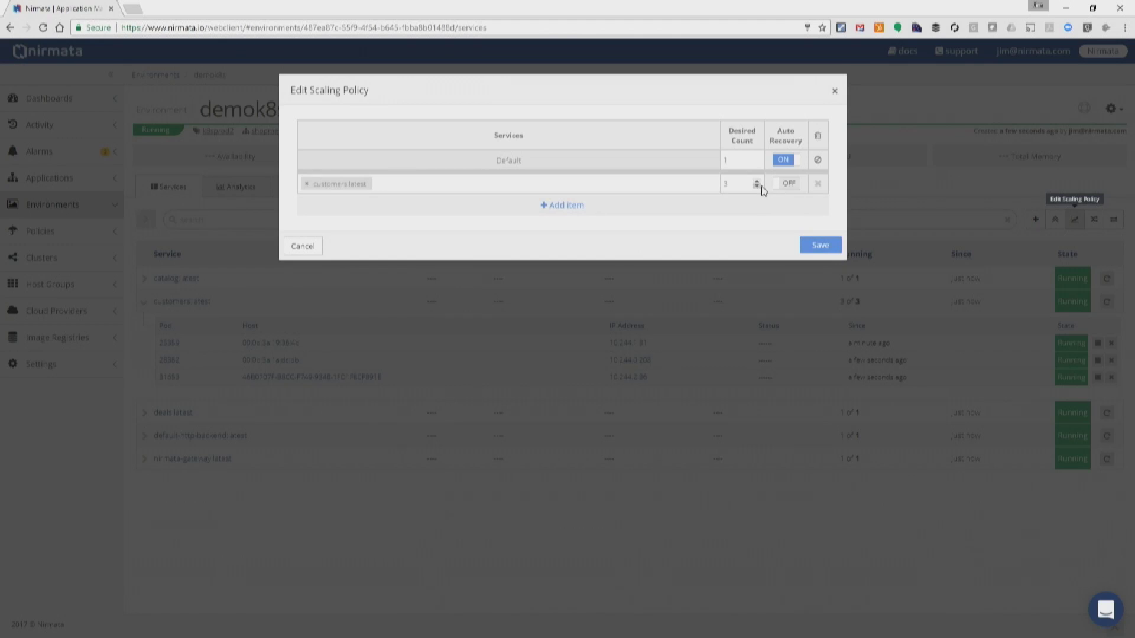
click(811, 186)
click(828, 242)
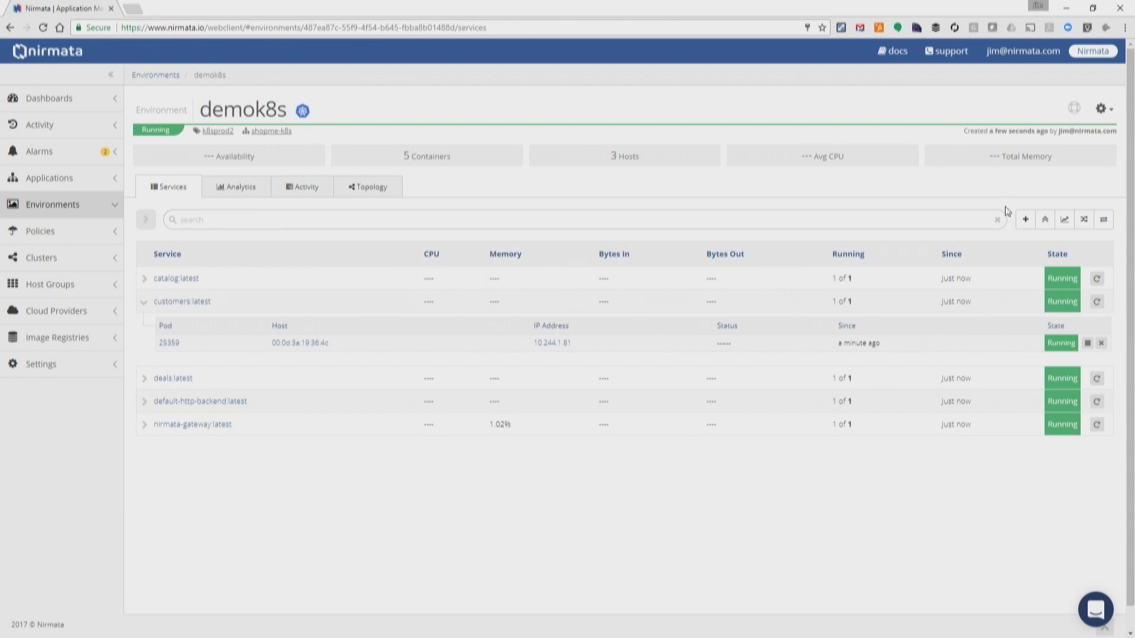
Step: Update the catalog, customers and deals services to the blue tag, excluding default-http-backend and nirmata-gateway from the update
click(1103, 113)
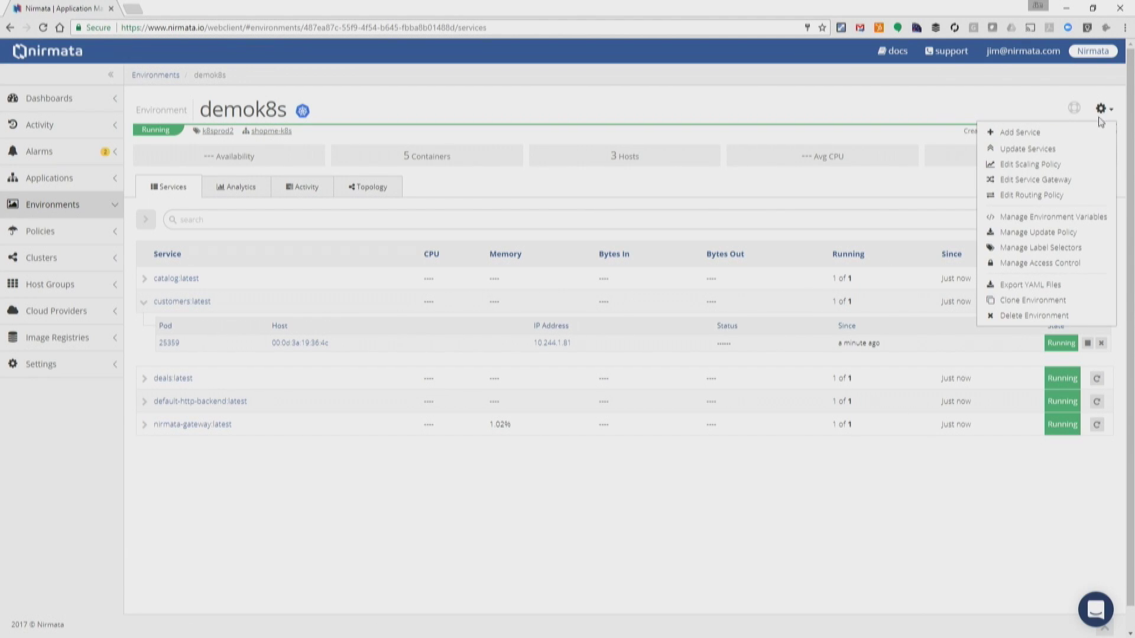
click(1055, 155)
click(665, 172)
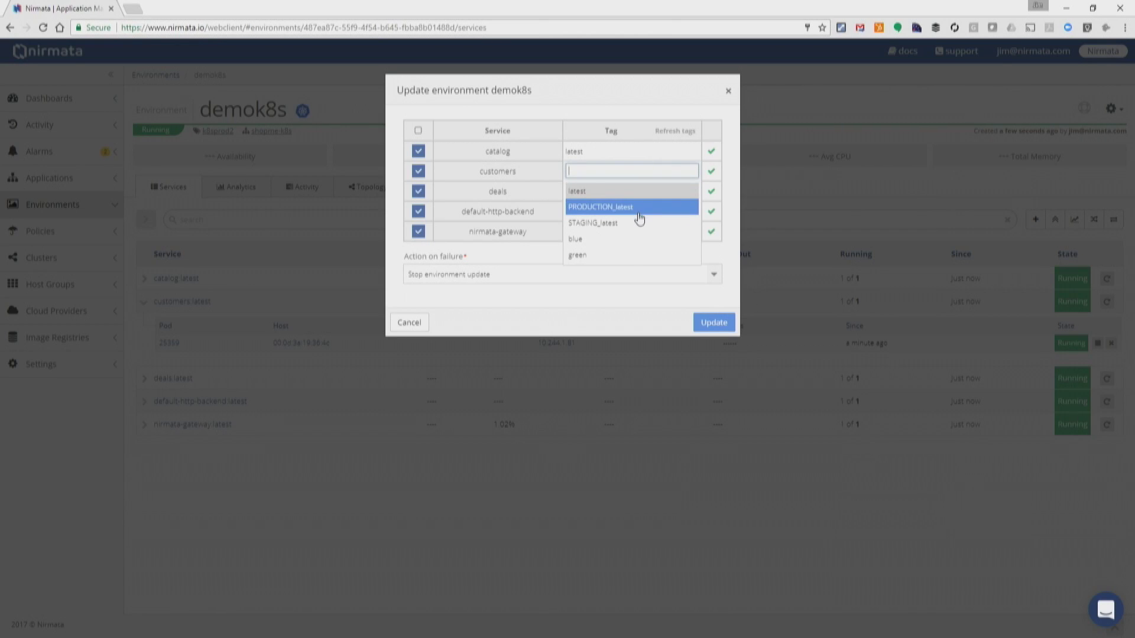
click(612, 247)
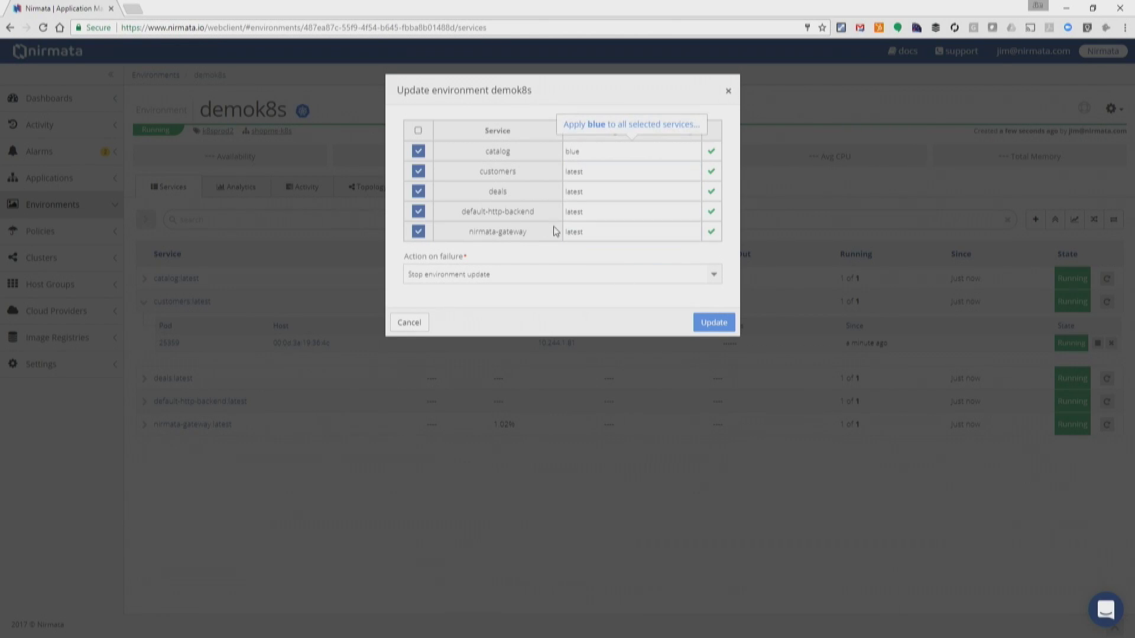
click(418, 212)
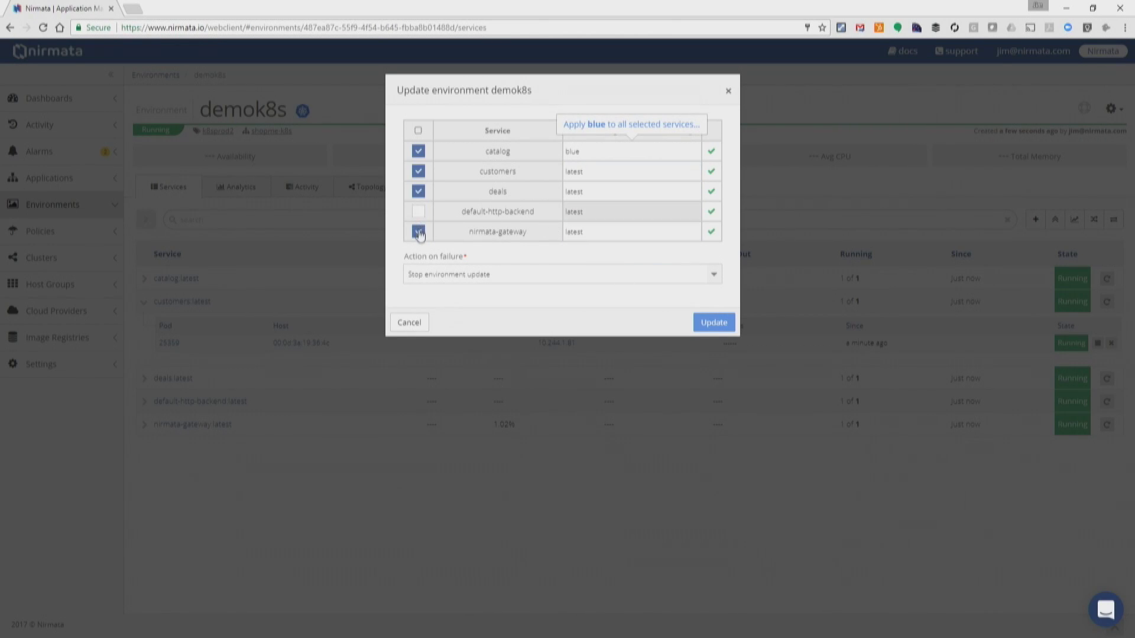
click(418, 231)
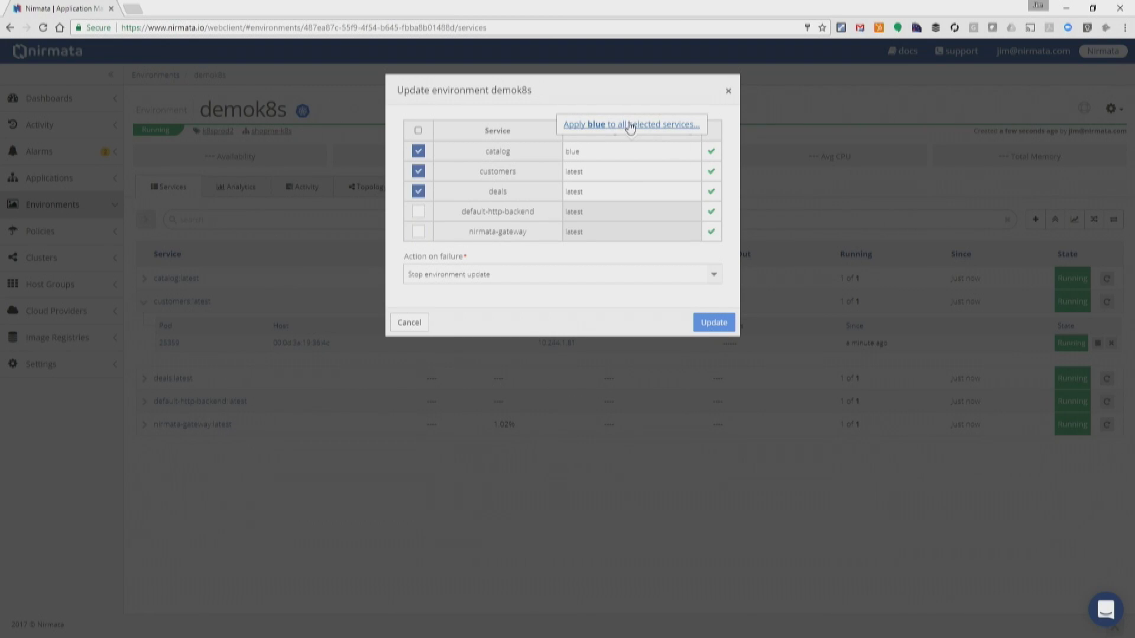
click(630, 125)
click(711, 323)
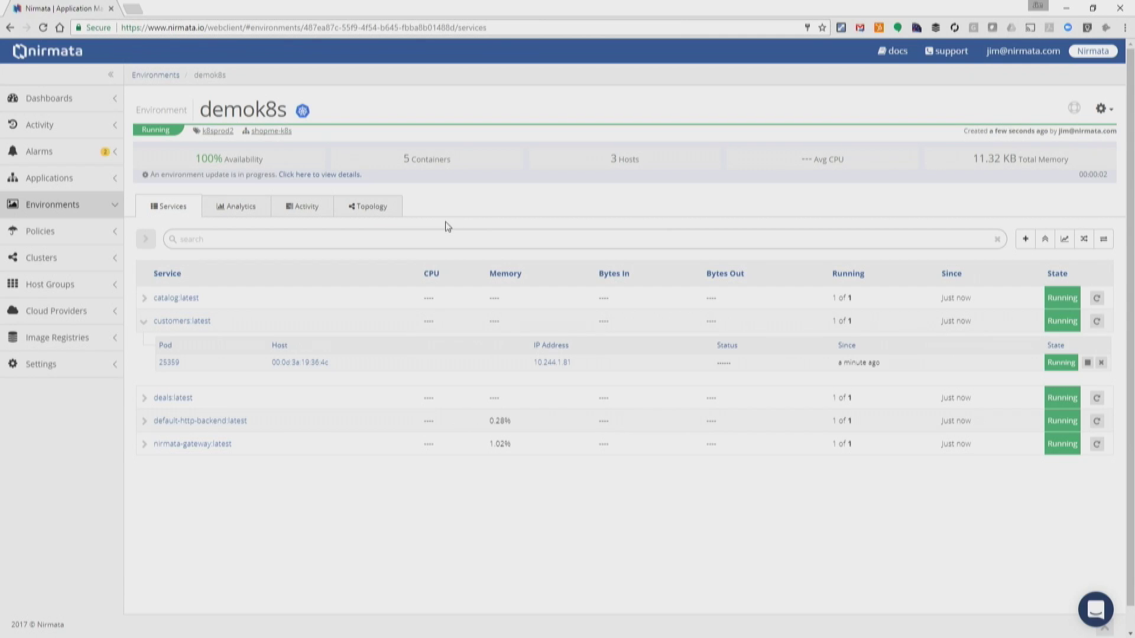
Step: View the progress details of the demok8s environment update and close them
click(296, 175)
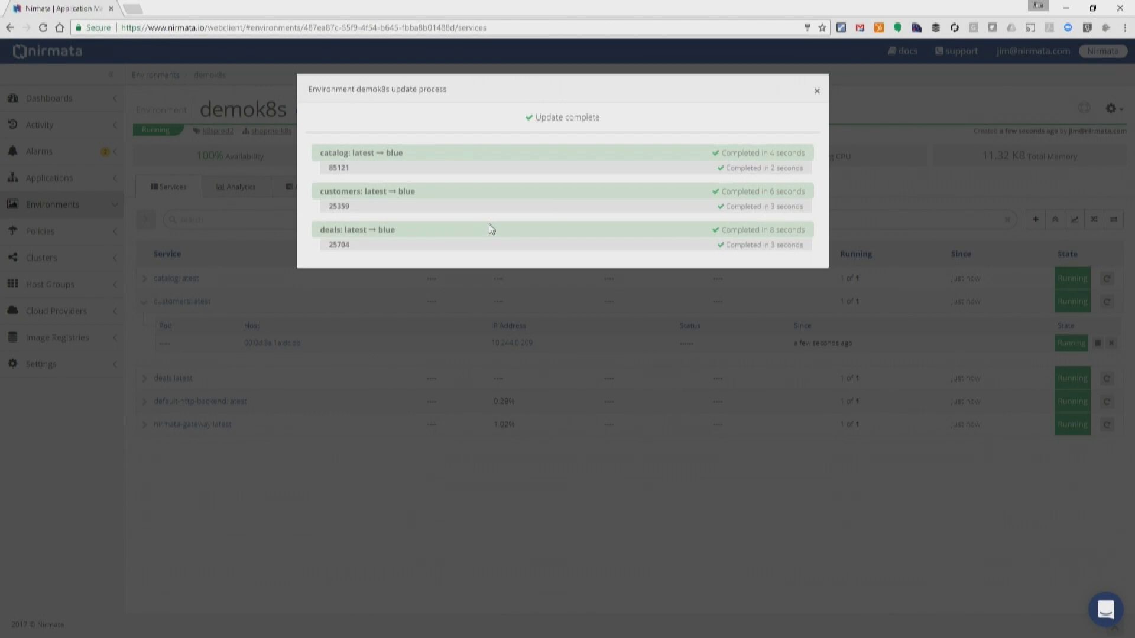
click(816, 91)
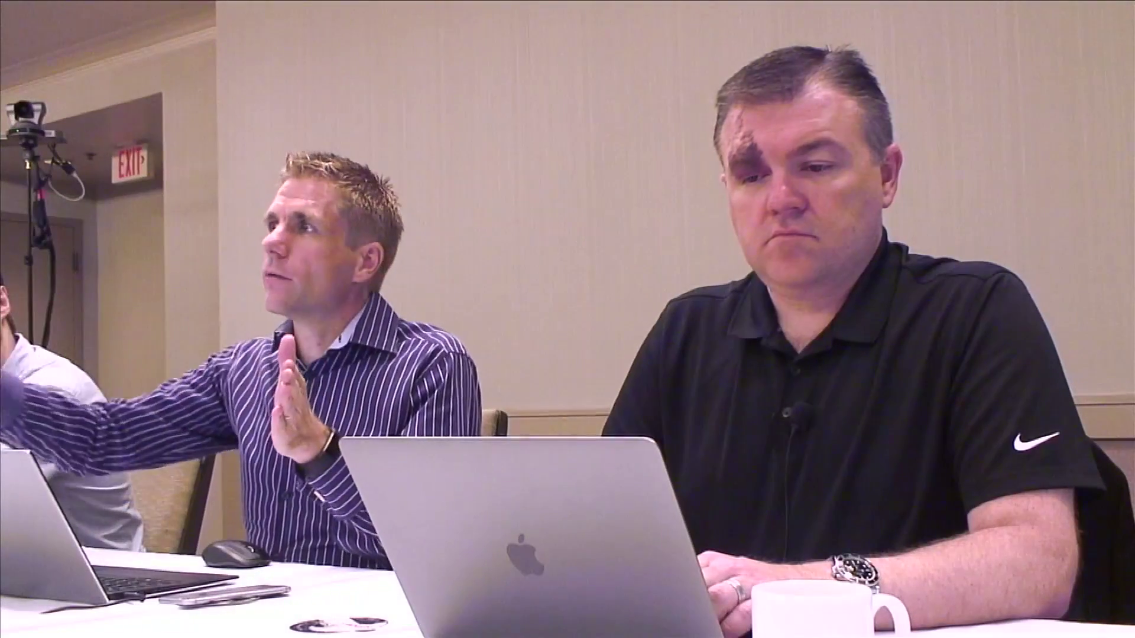